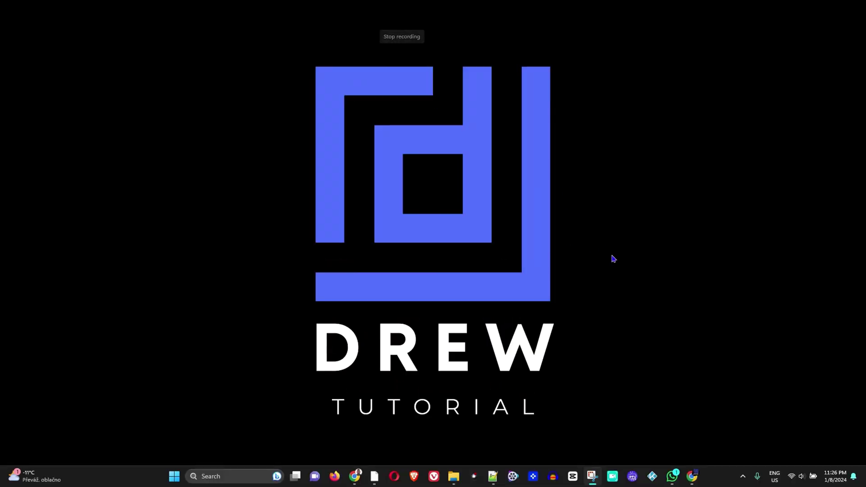
- Search Canva's home for 'you' and open the YouTube Thumbnail templates page
mouse_move(358, 472)
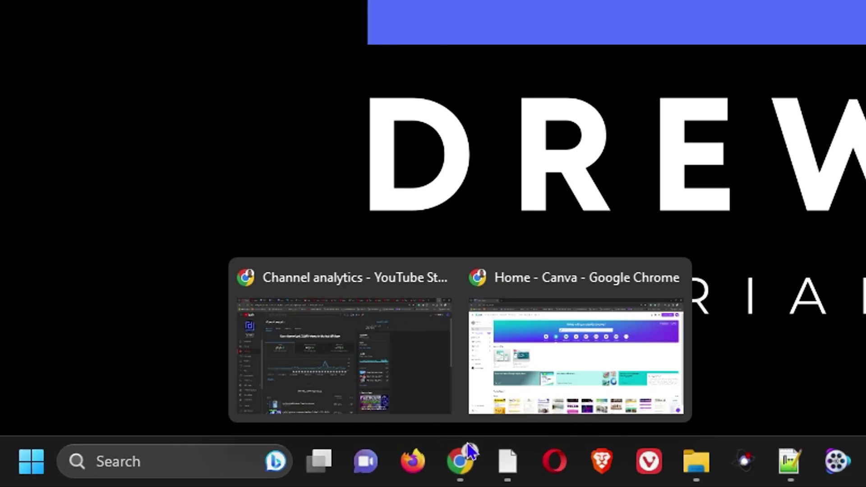
left_click(580, 371)
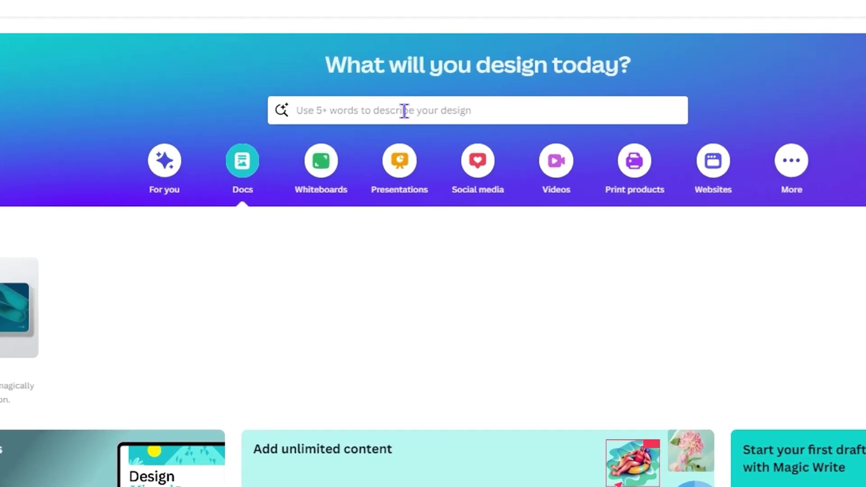
left_click(430, 126)
type("youtube thu")
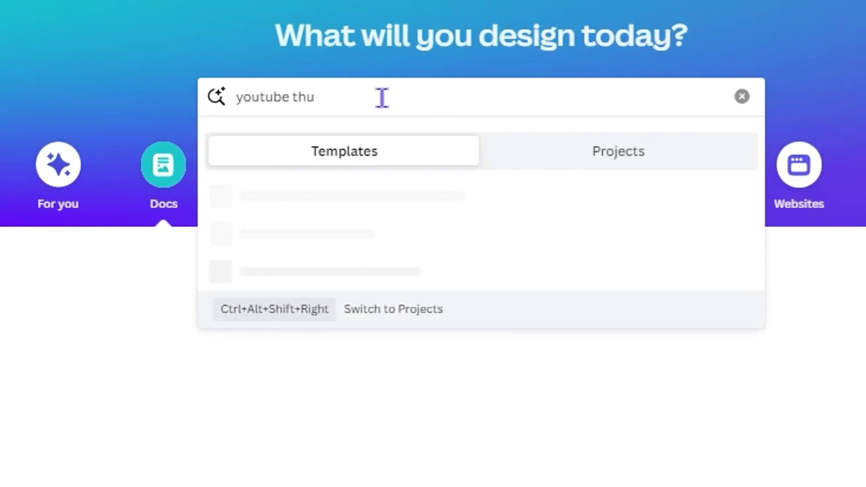
left_click(336, 357)
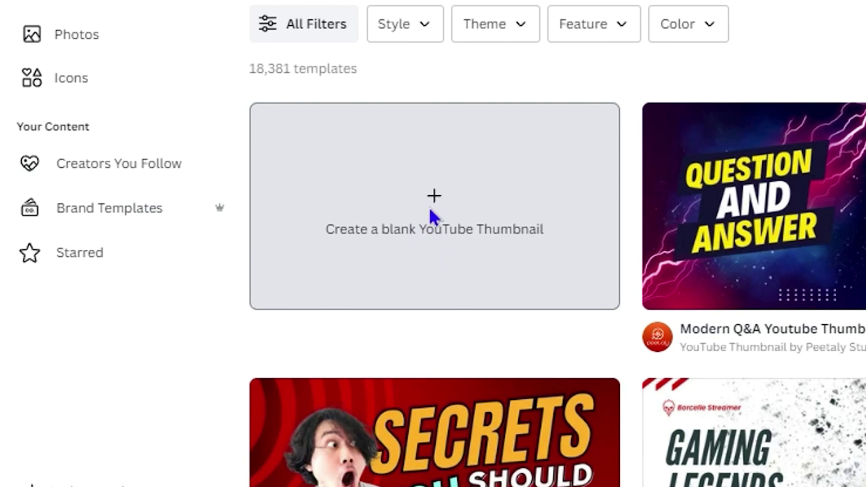
- Create a blank YouTube thumbnail and list the uploaded videos (40.9s, 3.6s, 4.6s clips)
left_click(430, 210)
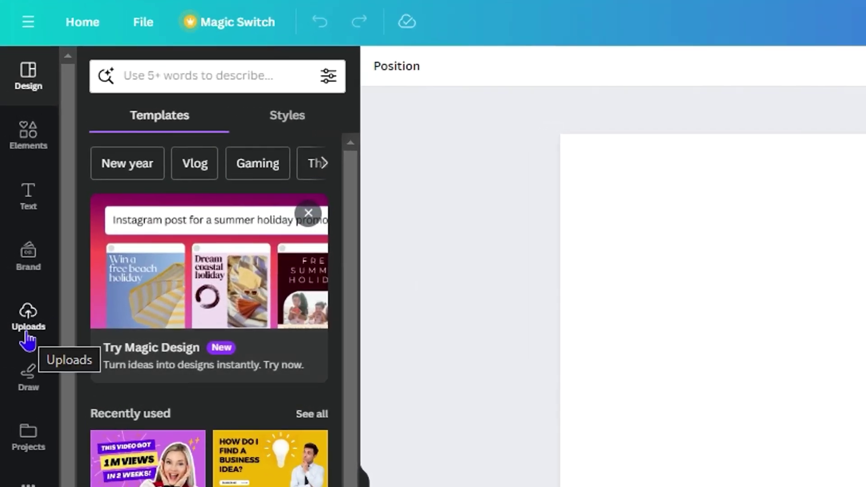
left_click(27, 336)
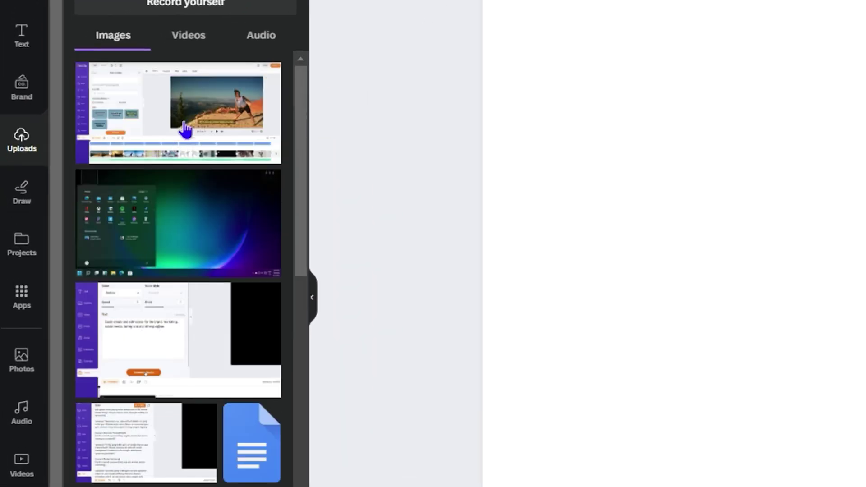
left_click(189, 35)
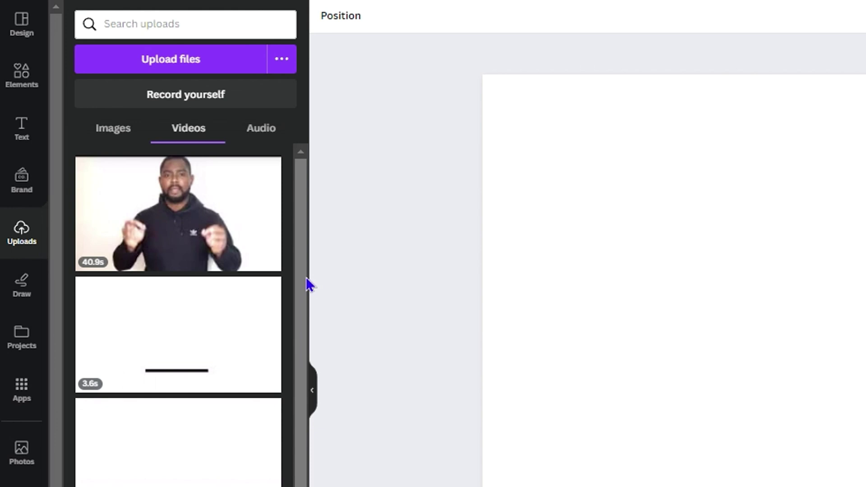
mouse_move(261, 236)
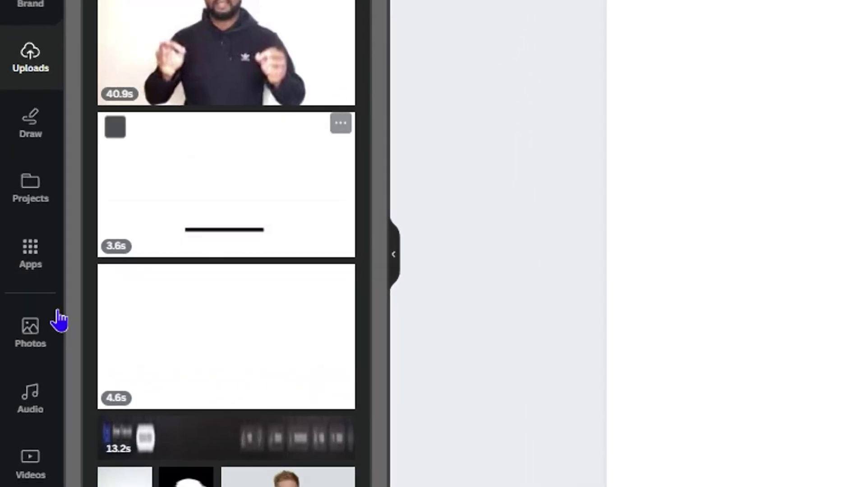
- Search stock photos for 'living room' and drag one onto the canvas as the background
left_click(19, 458)
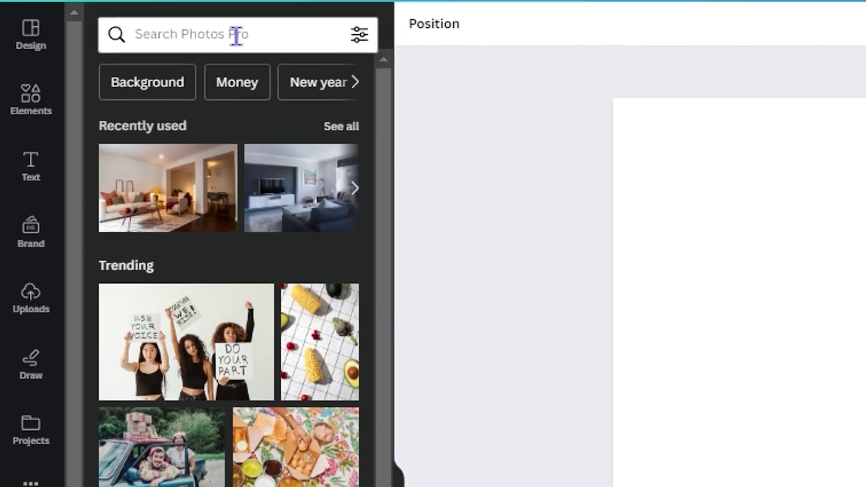
left_click(236, 34)
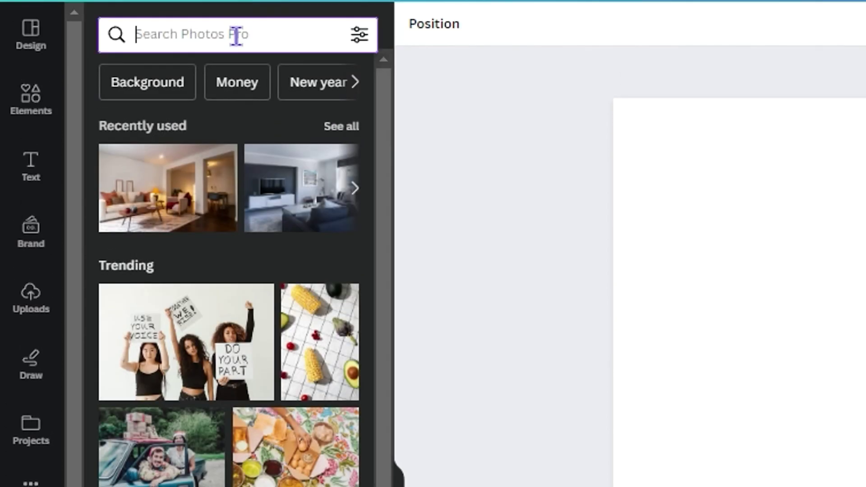
type("li")
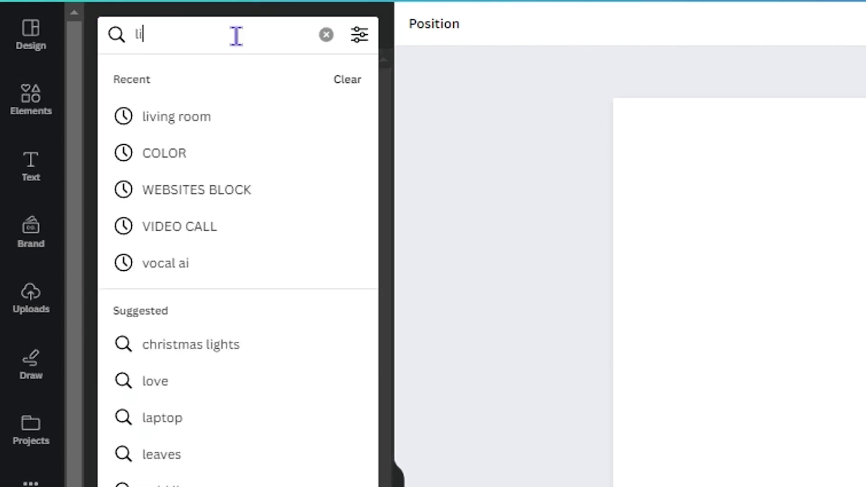
key("Down")
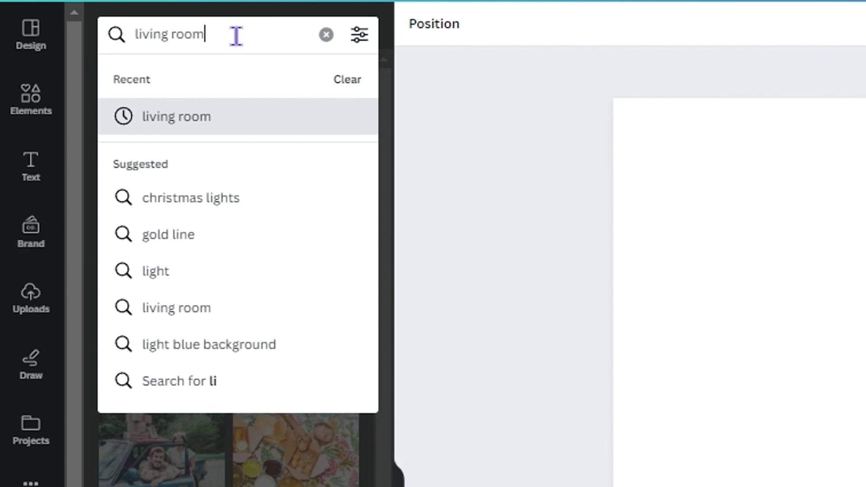
key("Return")
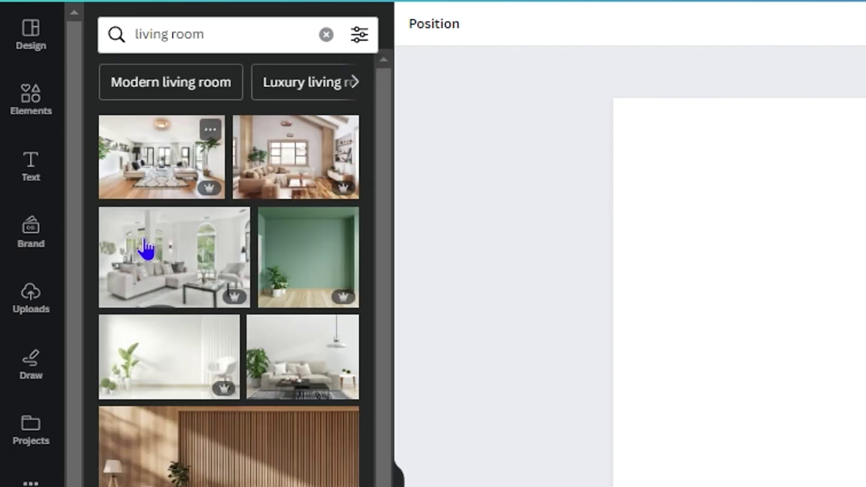
scroll(202, 297, "down", 8)
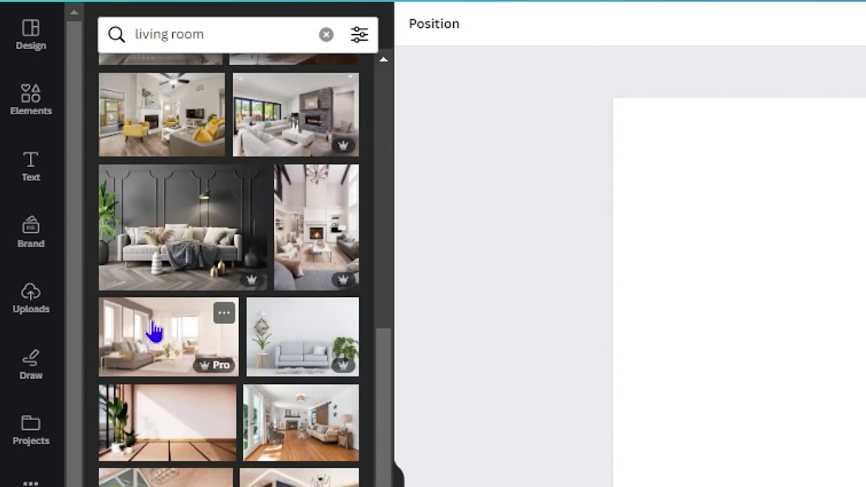
scroll(179, 334, "down", 5)
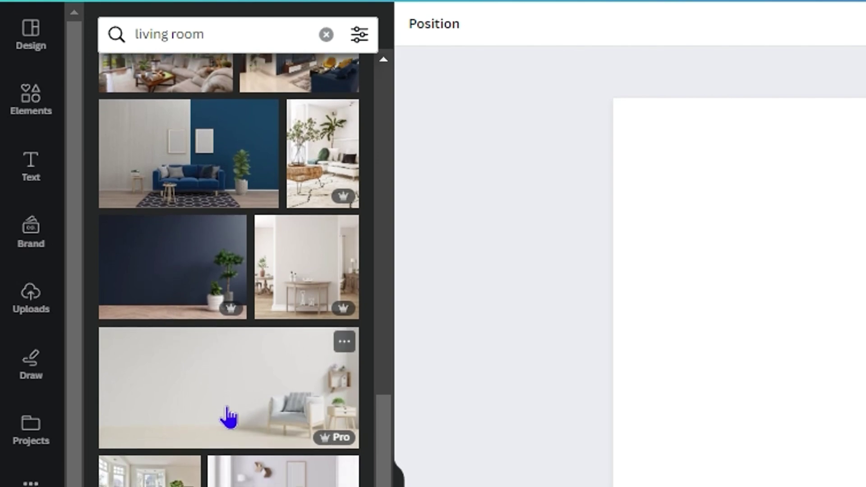
scroll(229, 420, "down", 10)
scroll(271, 413, "down", 15)
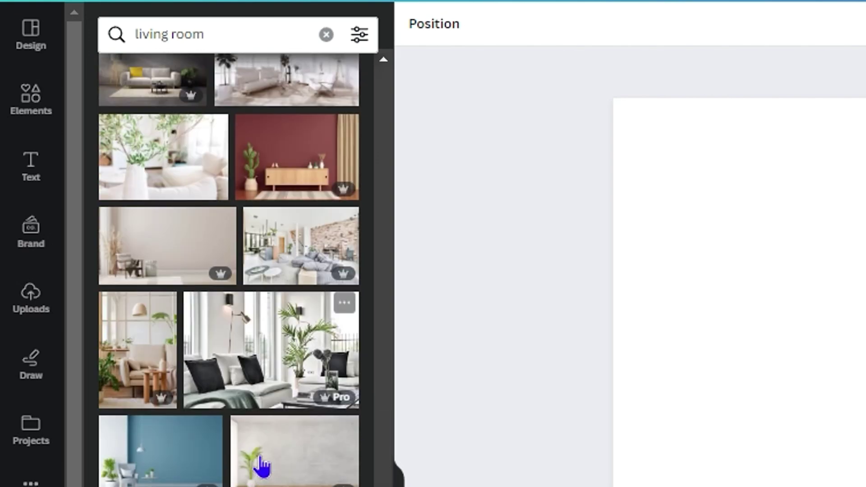
scroll(248, 465, "down", 15)
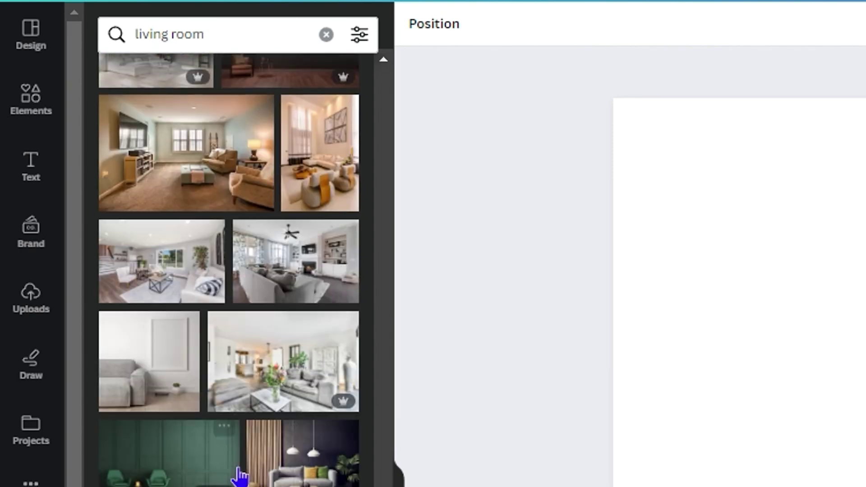
scroll(239, 476, "down", 5)
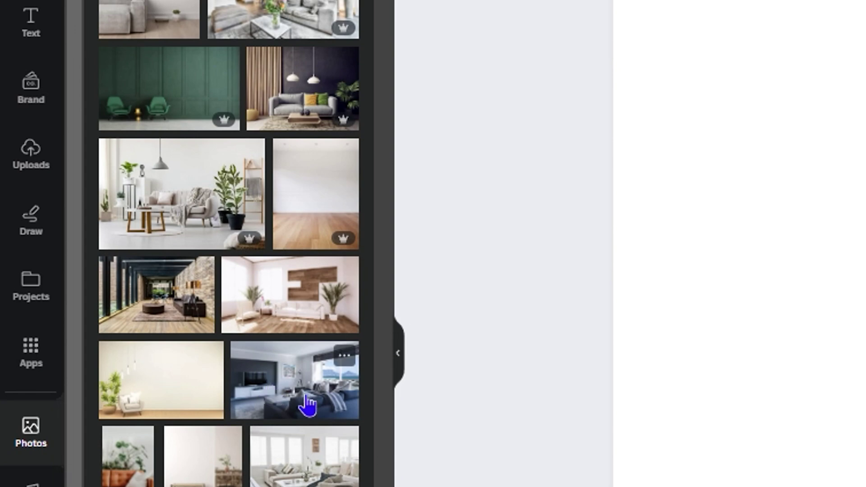
left_click_drag(305, 402, 623, 368)
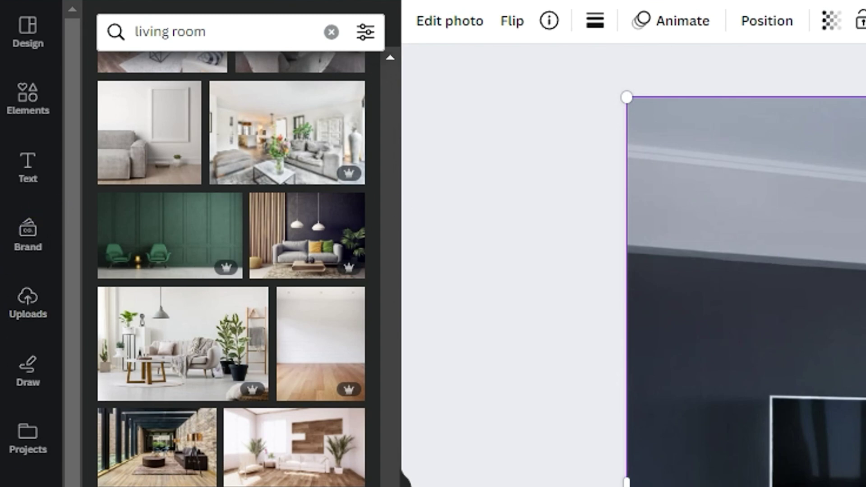
- Drag the 40.9s presenter video from Uploads onto the canvas above the living-room photo
left_click(30, 318)
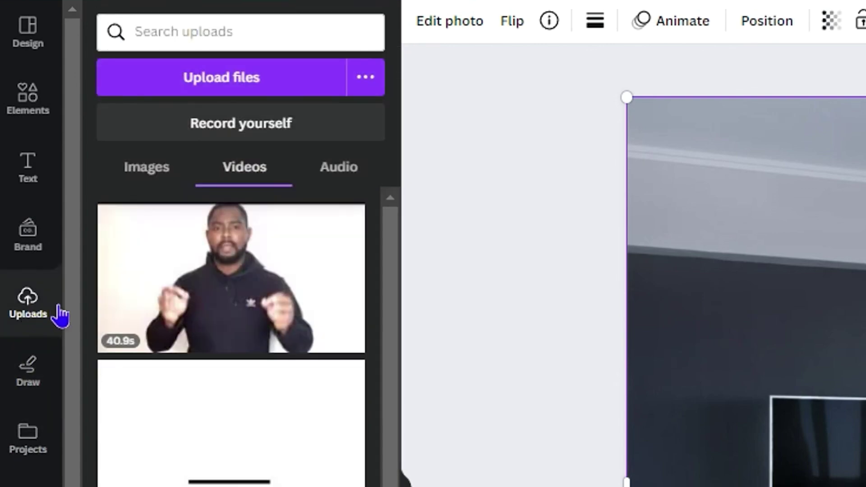
left_click_drag(185, 315, 730, 313)
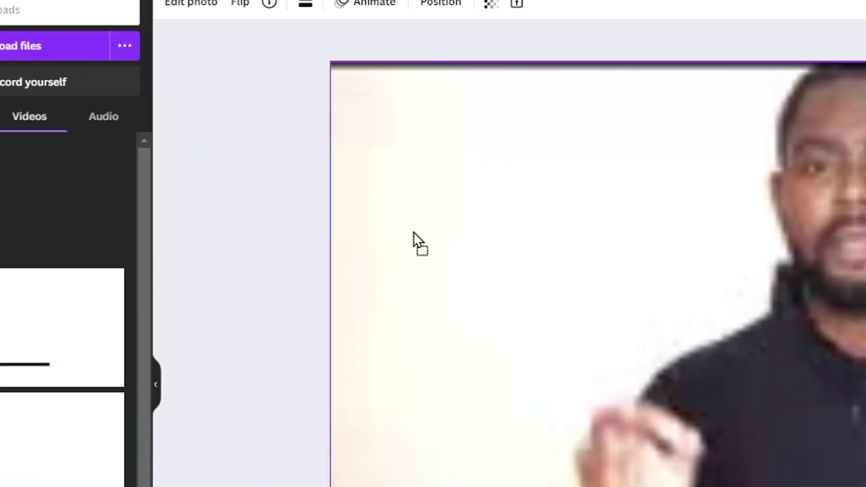
left_click_drag(413, 232, 503, 208)
mouse_move(171, 142)
left_mouse_down()
mouse_move(18, 147)
mouse_move(78, 153)
mouse_move(49, 153)
mouse_move(197, 142)
mouse_move(180, 140)
left_mouse_up()
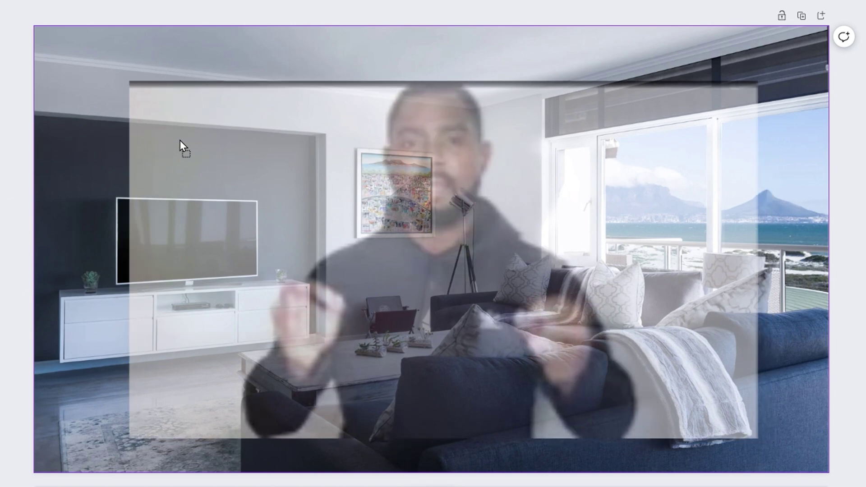
left_click_drag(180, 140, 180, 143)
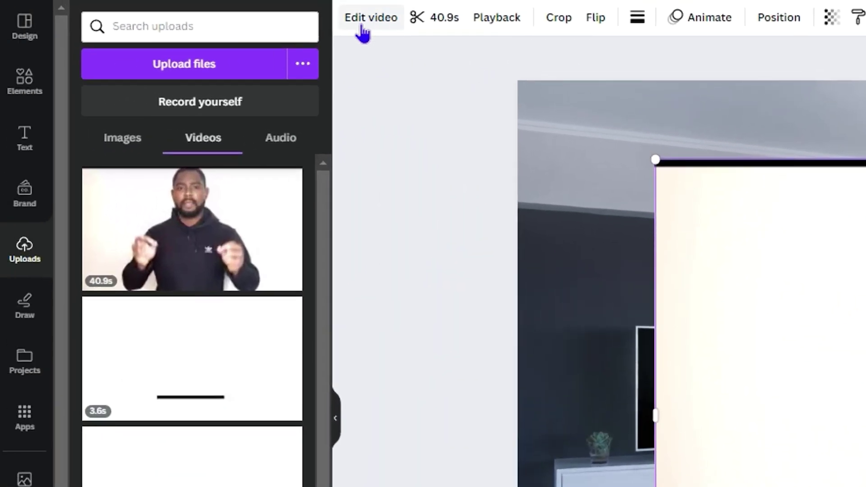
- Apply Background Remover to the presenter video, then select the living-room photo
left_click(363, 28)
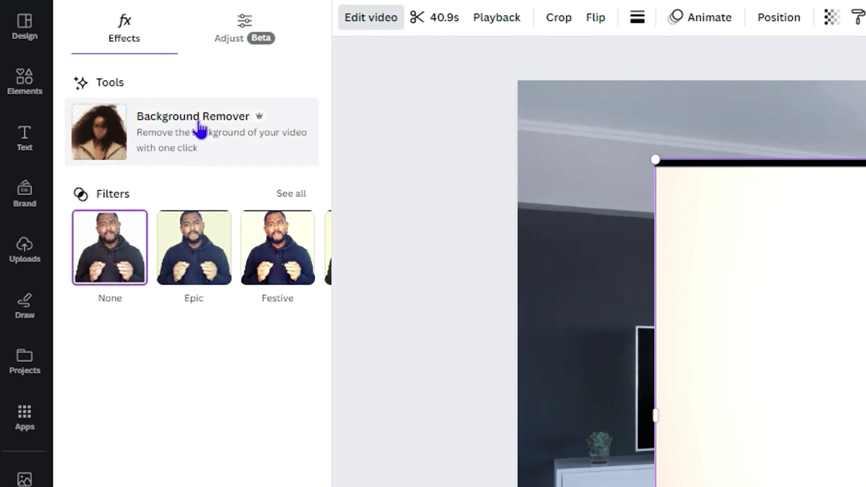
left_click(198, 131)
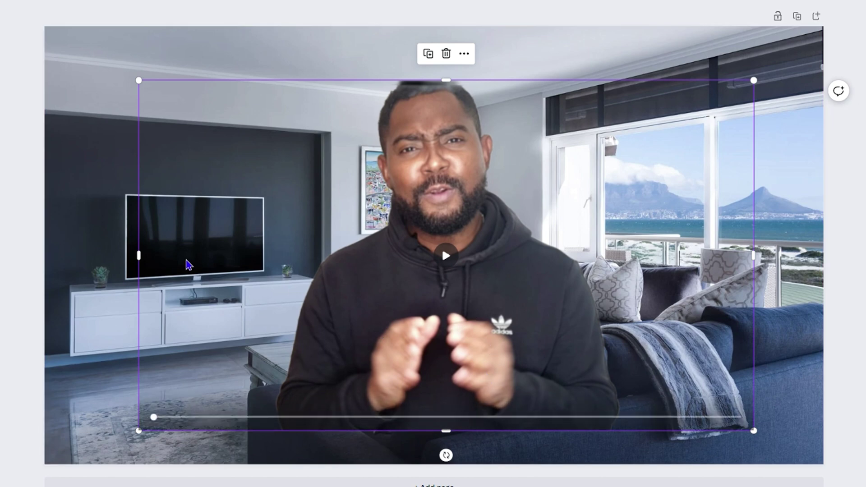
left_click(78, 259)
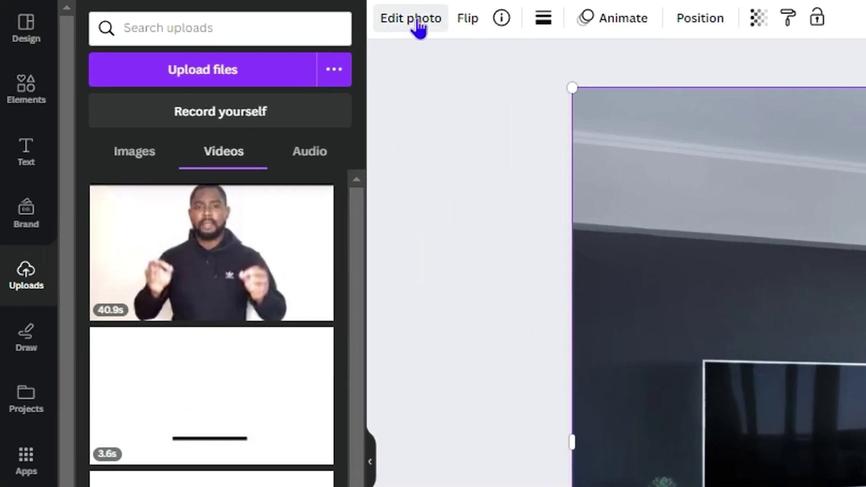
- Apply a whole-image blur at intensity 17 to the living-room photo
left_click(418, 26)
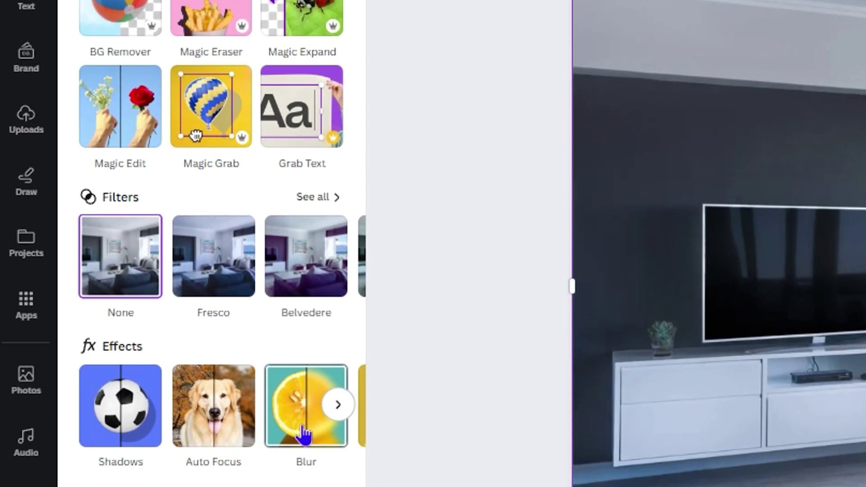
left_click(305, 435)
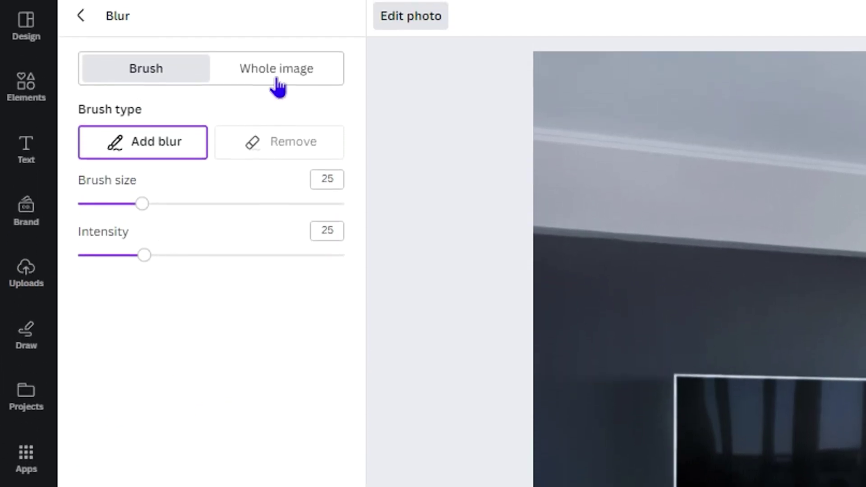
left_click(283, 81)
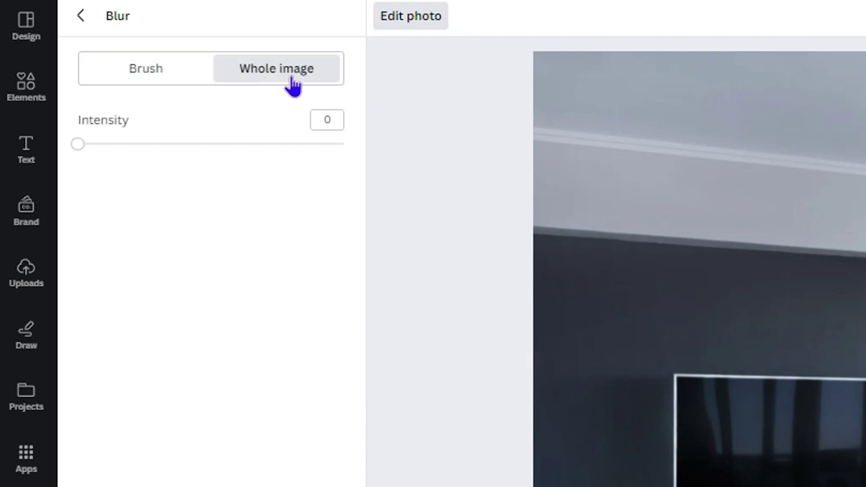
left_click_drag(17, 133, 56, 146)
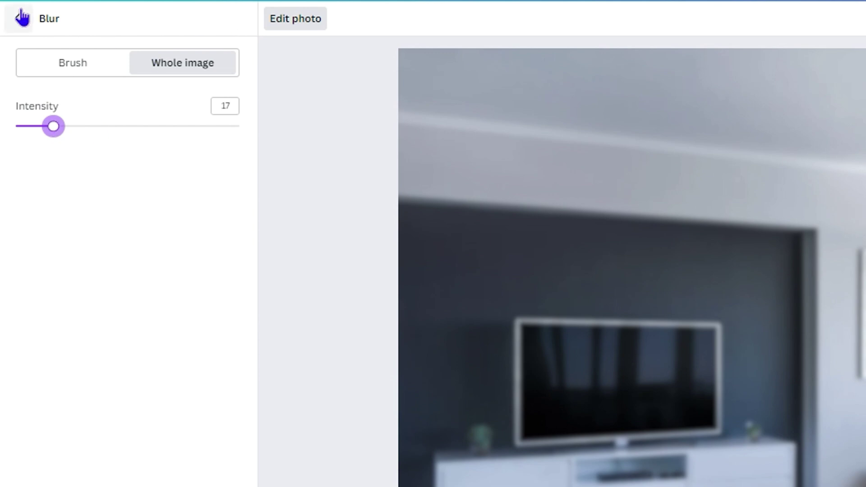
left_click(20, 23)
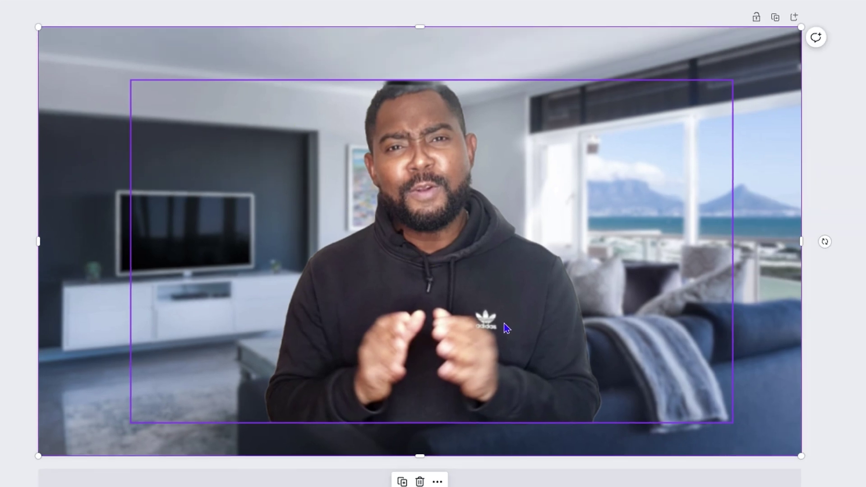
- Stretch the presenter video by its corners to cover the page and centre it on the guides
left_click(448, 274)
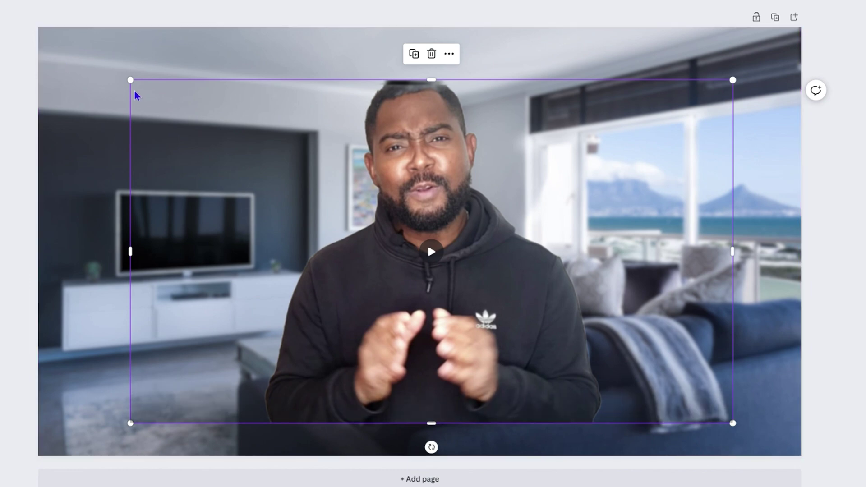
left_click_drag(131, 81, 32, 35)
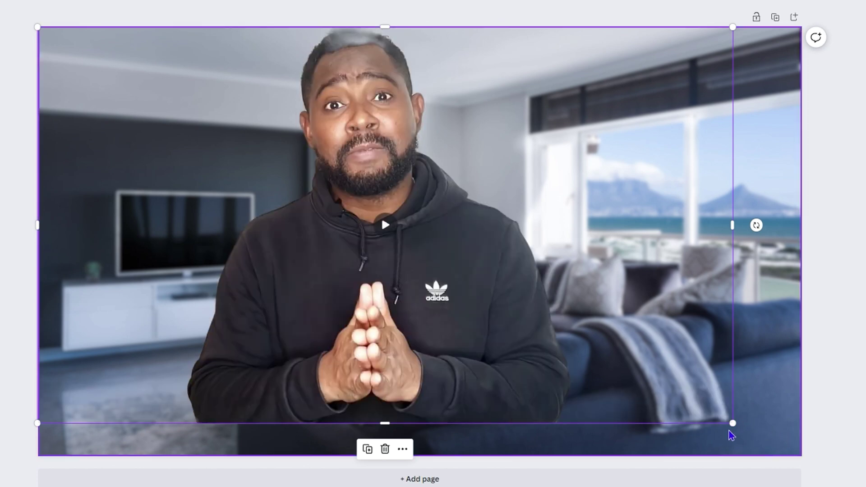
left_click_drag(733, 423, 809, 460)
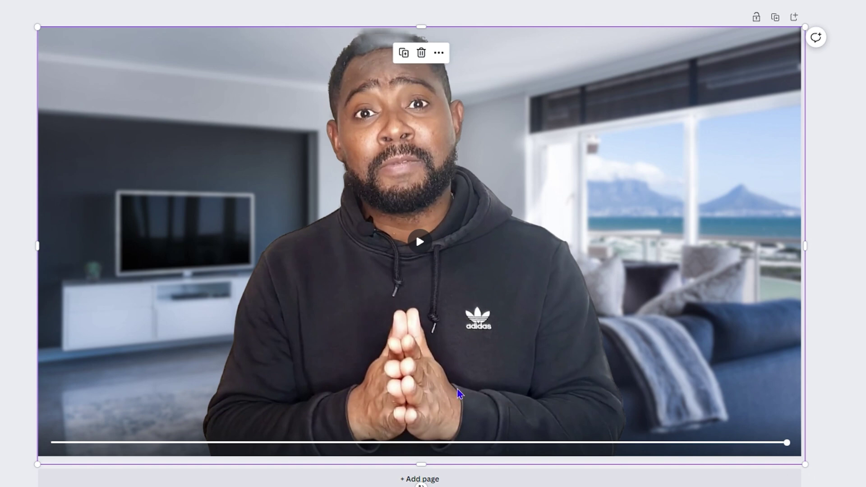
mouse_move(459, 394)
left_mouse_down()
mouse_move(449, 381)
mouse_move(445, 392)
left_mouse_up()
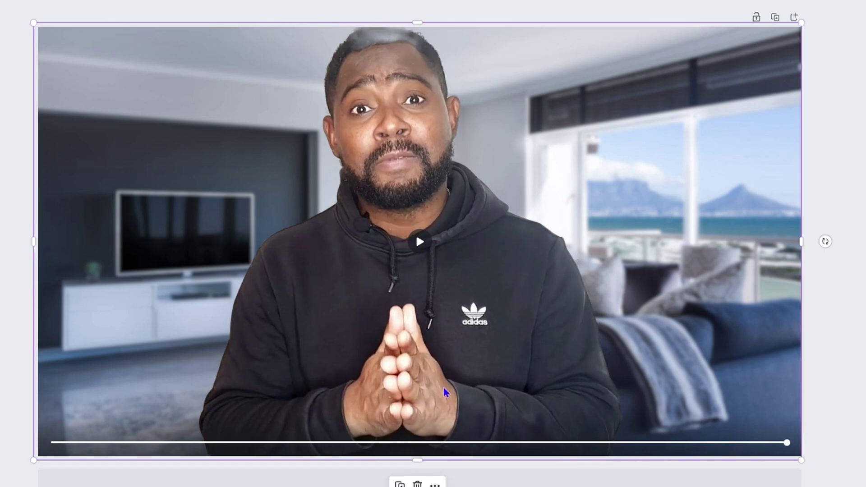
left_click_drag(41, 461, 28, 464)
left_click_drag(439, 383, 449, 380)
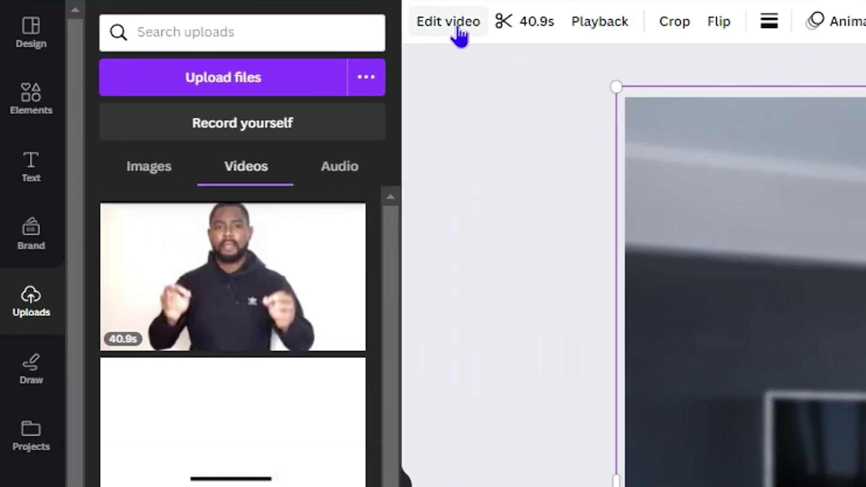
- Apply the Vivid 'Peony' filter to the presenter video and play then pause to preview it
left_click(439, 33)
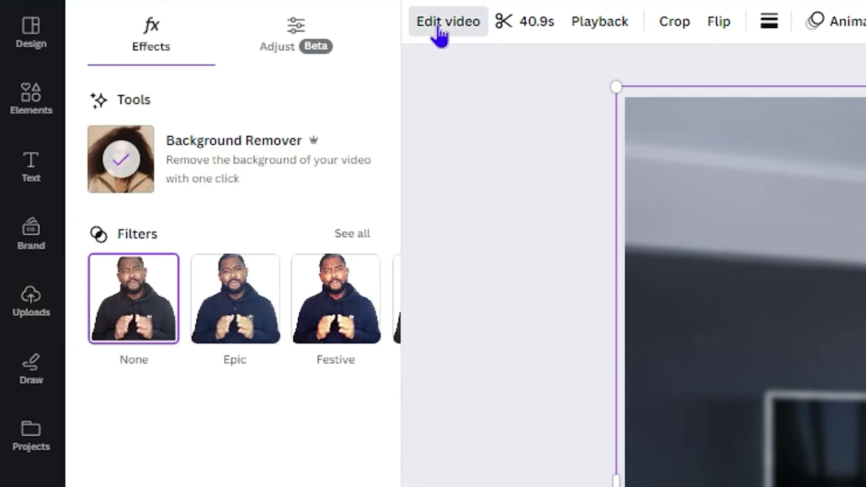
left_click(355, 235)
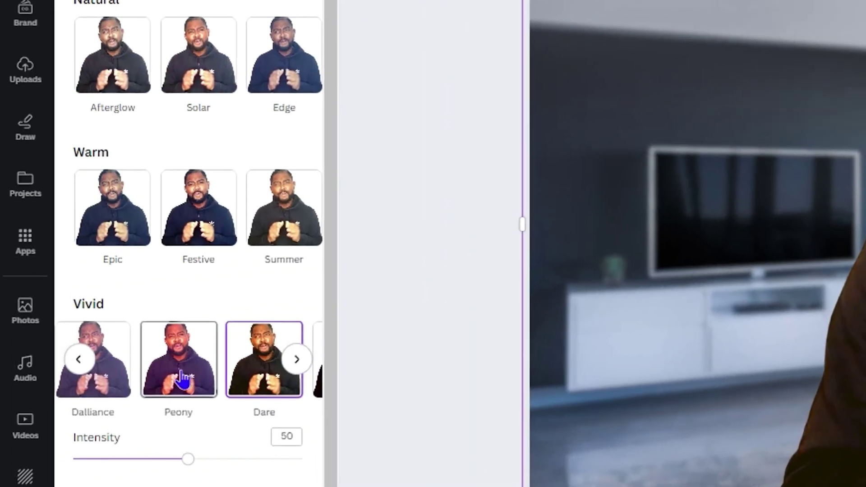
left_click(183, 379)
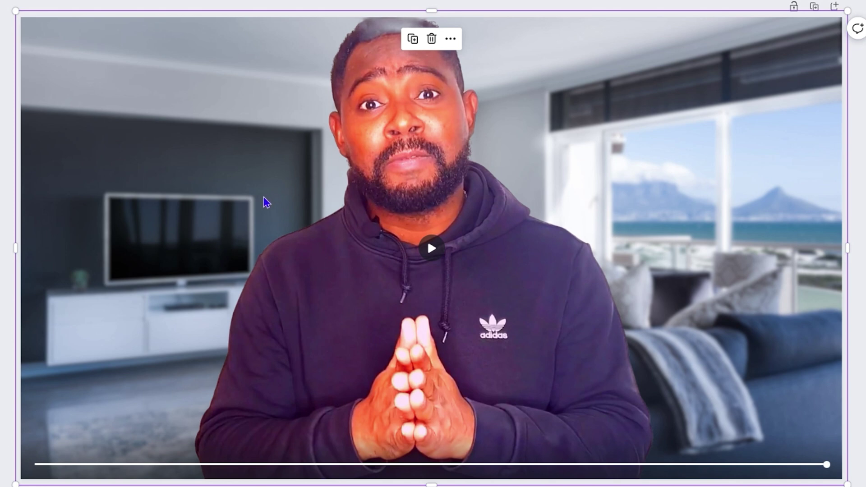
left_click(431, 260)
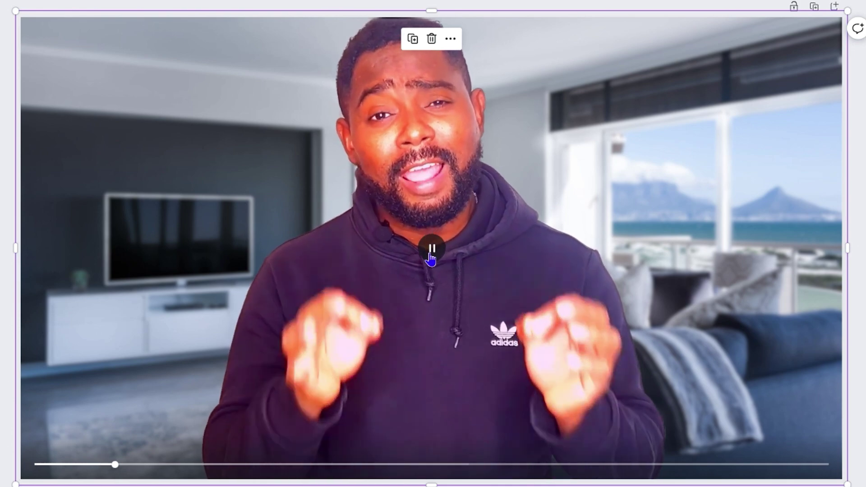
left_click(426, 252)
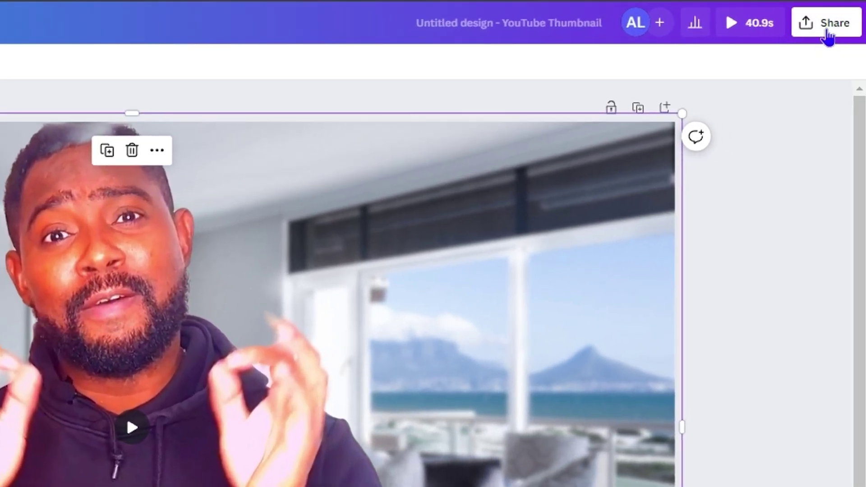
- Download the design as an MP4 video with quality set to 4K (UHD)
left_click(827, 33)
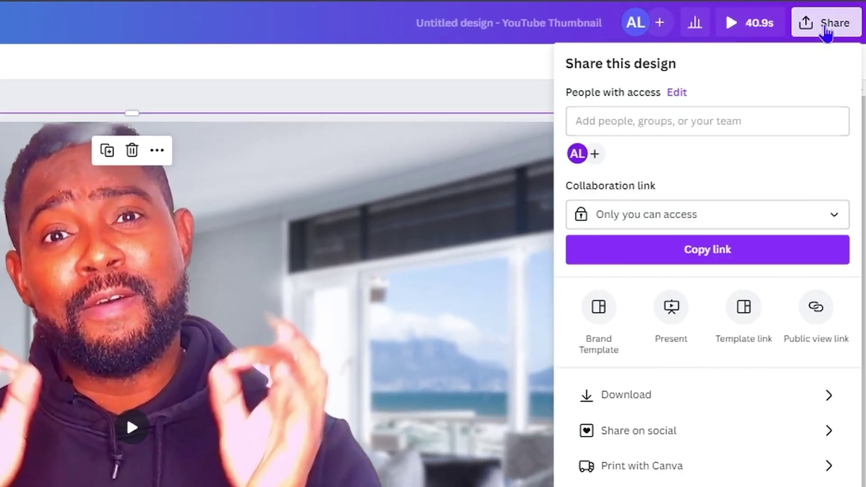
left_click(636, 399)
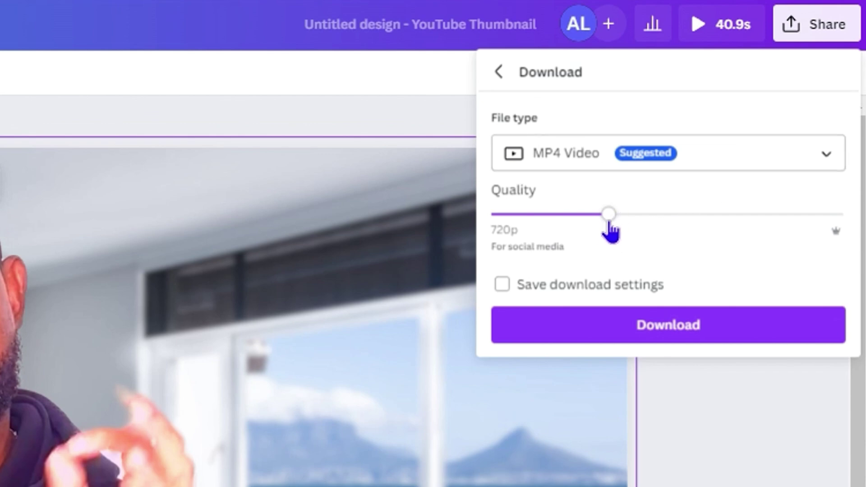
left_click_drag(608, 222, 675, 220)
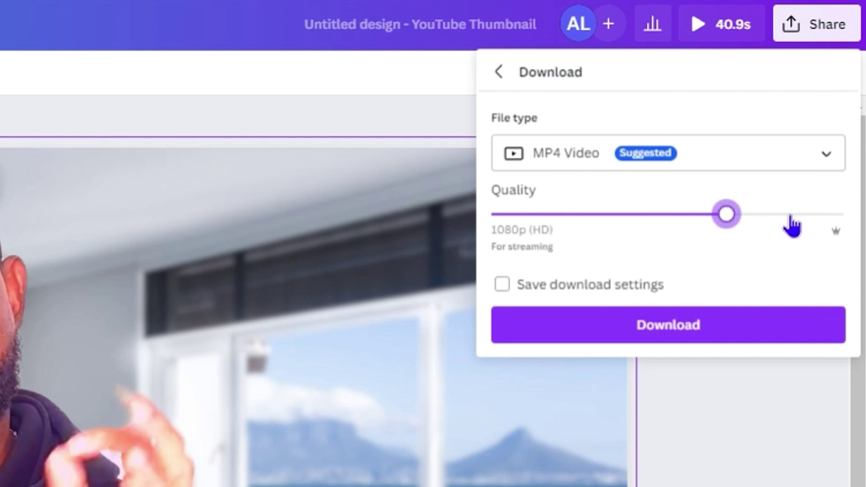
left_click(814, 218)
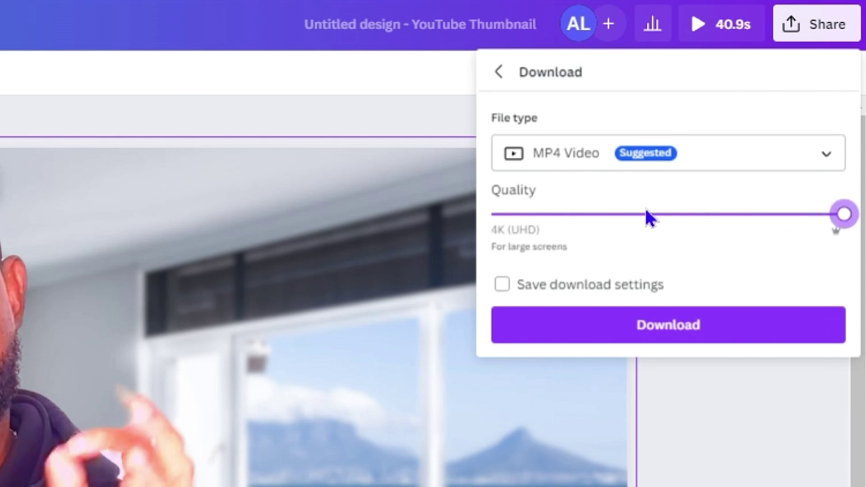
left_click(657, 344)
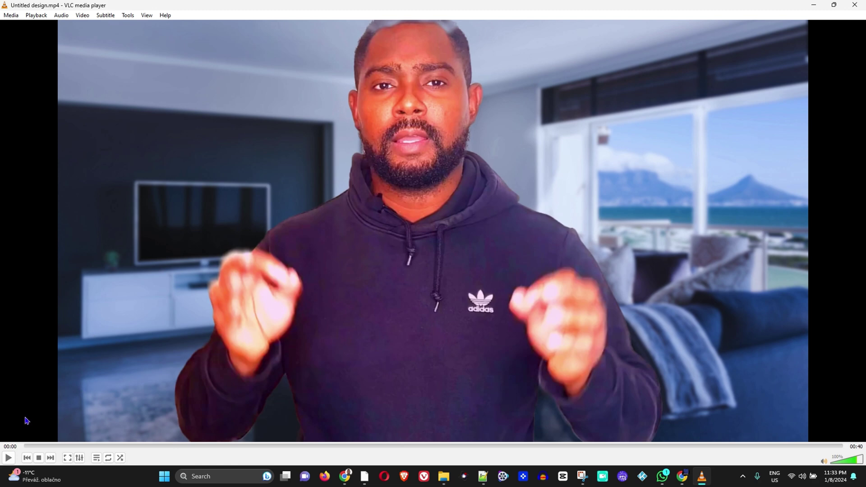
- Play the exported Untitled design.mp4 in VLC media player
left_click(7, 461)
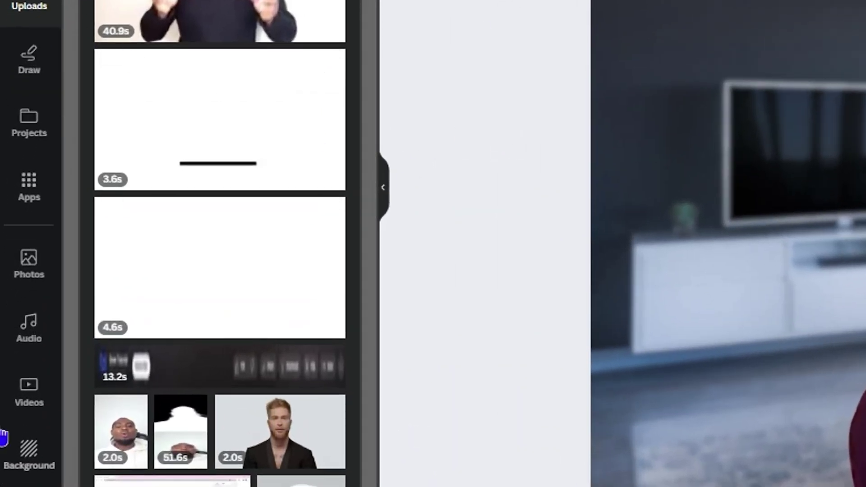
- Switch the left sidebar from Uploads to the Audio library
left_click(28, 332)
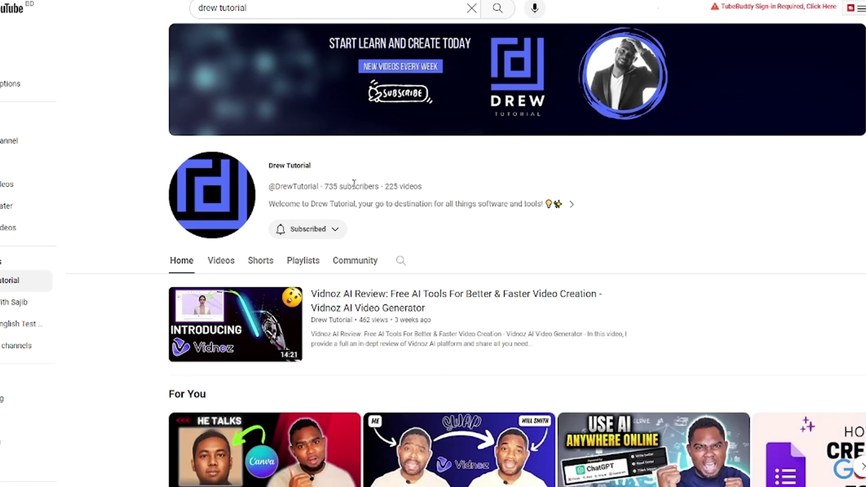
- Browse the YouTube channel's full Videos list
scroll(446, 99, "down", 9)
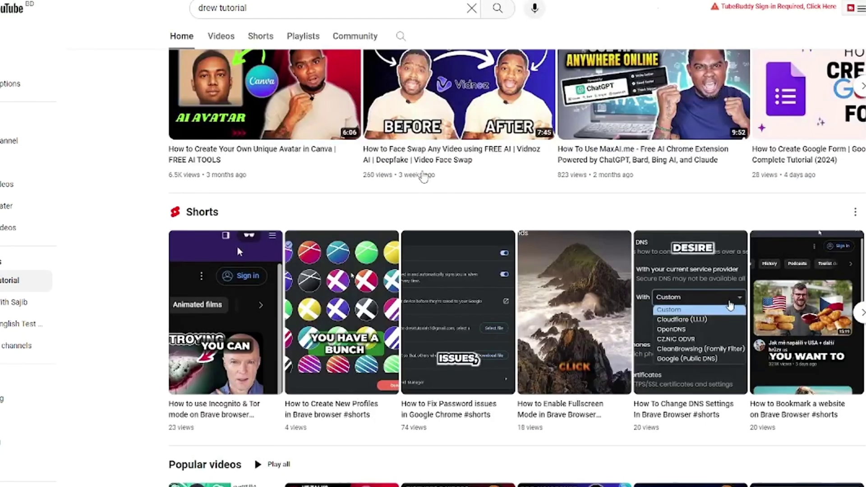
scroll(423, 176, "up", 4)
scroll(424, 176, "up", 3)
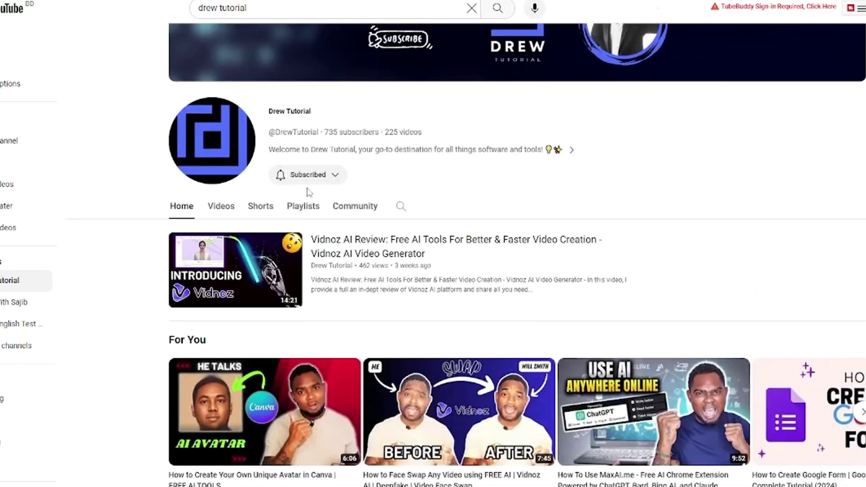
left_click(222, 207)
scroll(339, 270, "down", 10)
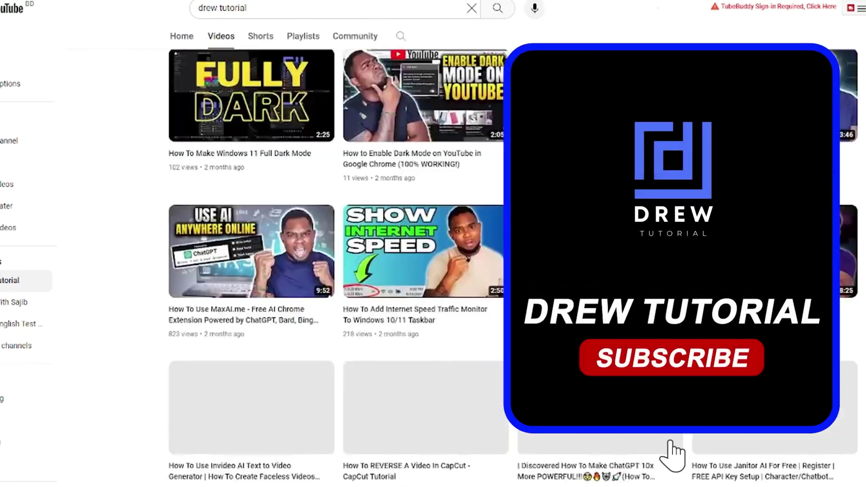
scroll(339, 271, "down", 20)
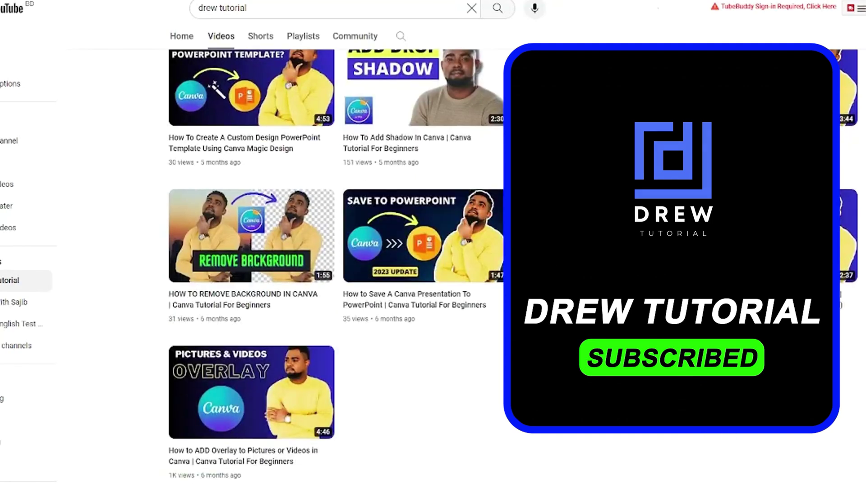
- Return to the top of the channel page and view its Shorts
scroll(339, 270, "up", 3)
scroll(599, 399, "up", 20)
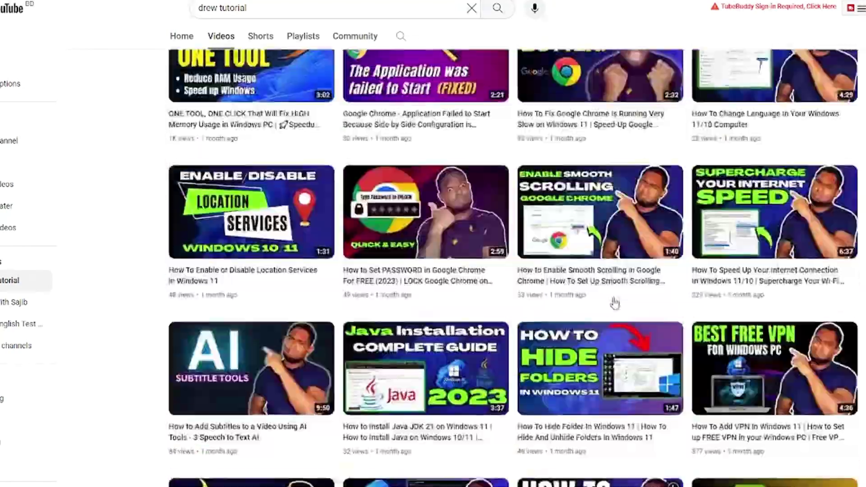
scroll(599, 399, "up", 15)
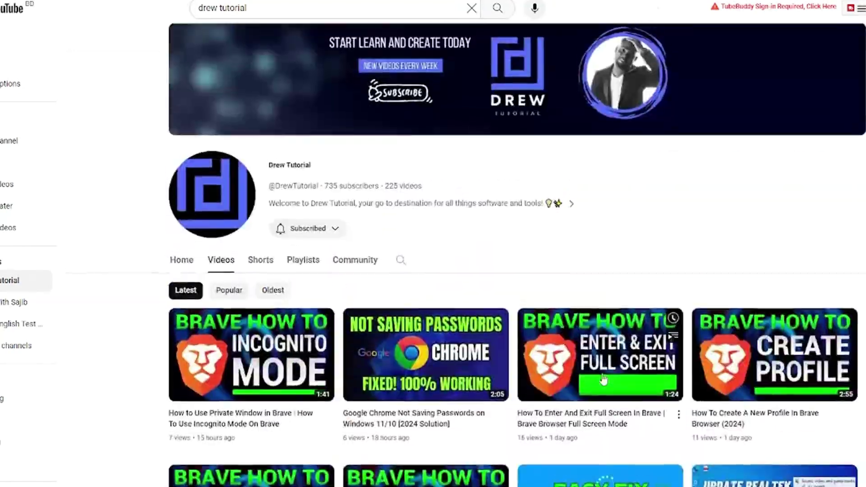
left_click(261, 262)
scroll(483, 306, "down", 10)
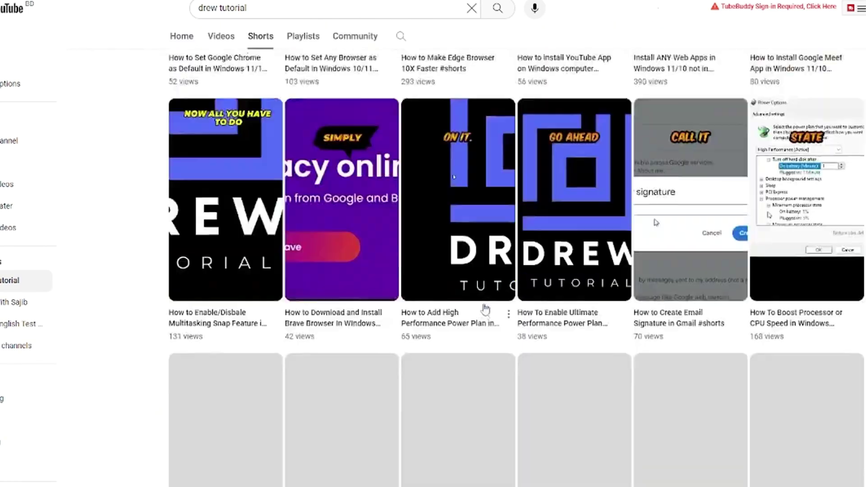